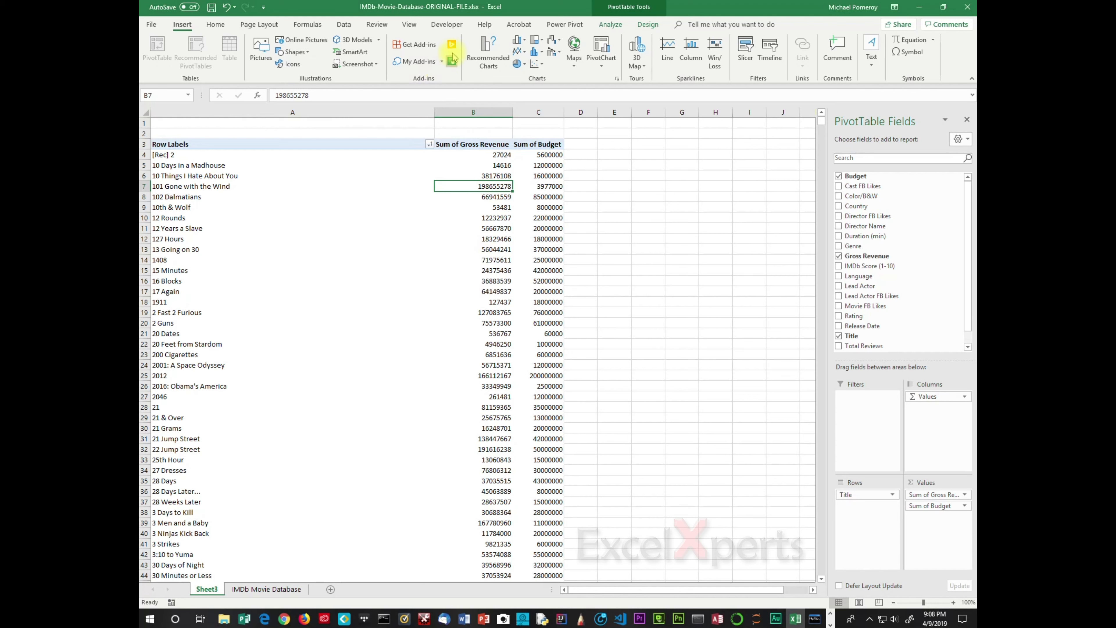
- Refresh the PivotTable on Sheet3
left_click(605, 26)
left_click(536, 52)
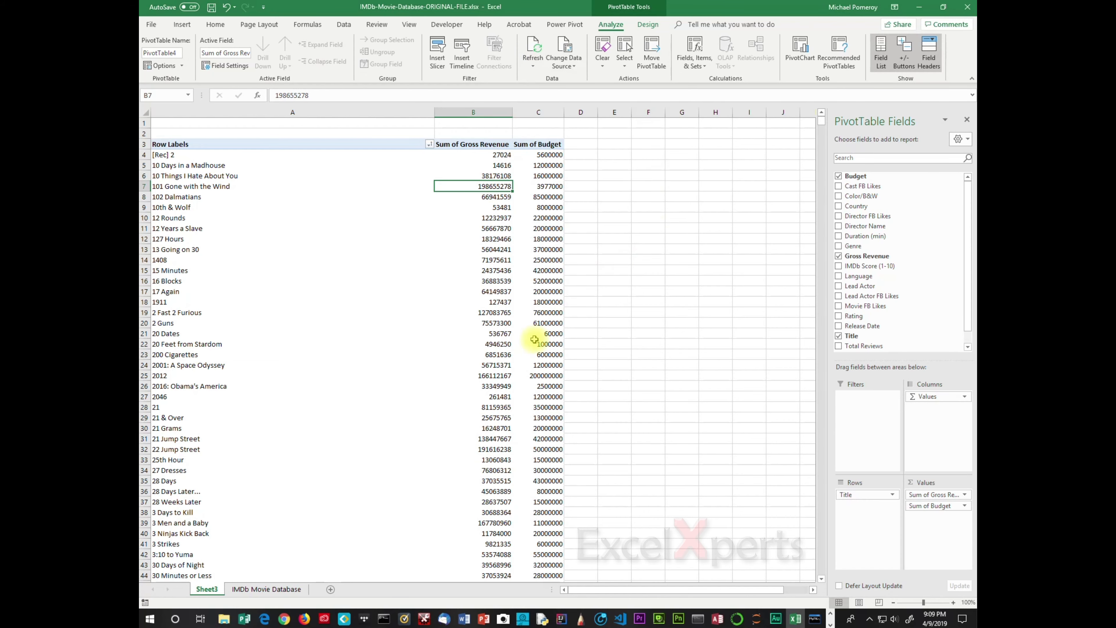
- Insert a blank row above row 4 on the IMDb Movie Database sheet
left_click(246, 590)
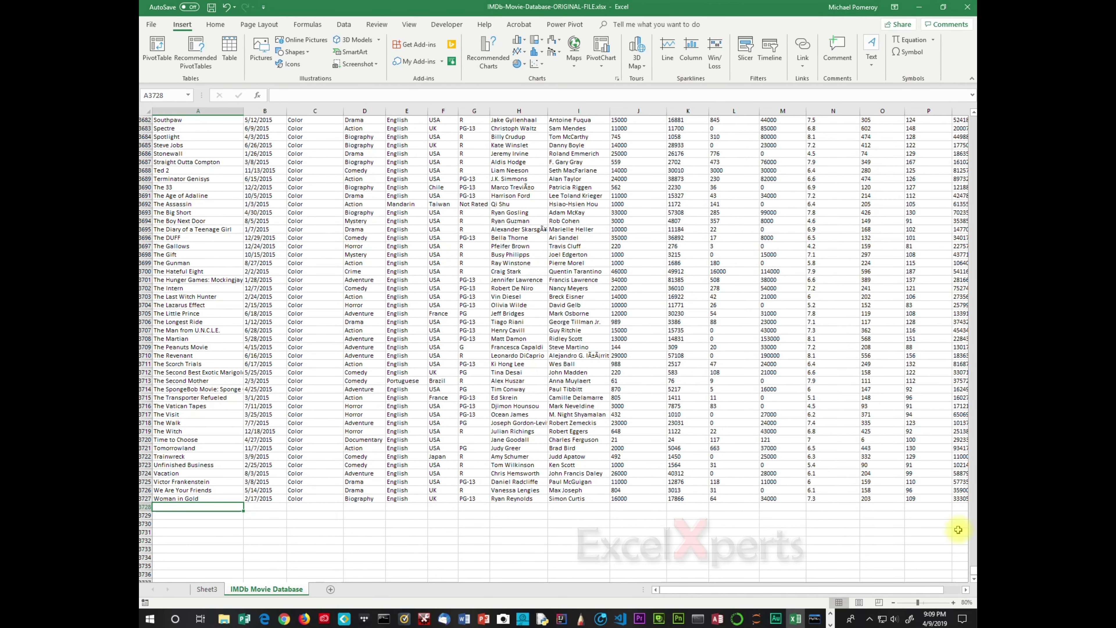
left_click_drag(973, 571, 972, 115)
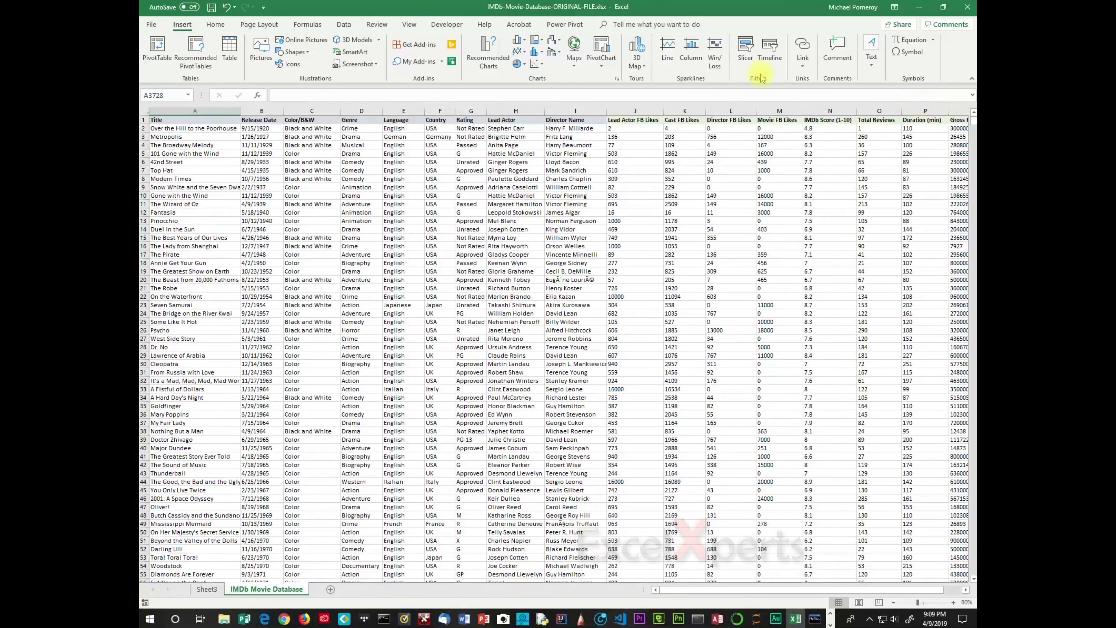
left_click(143, 145)
right_click(144, 146)
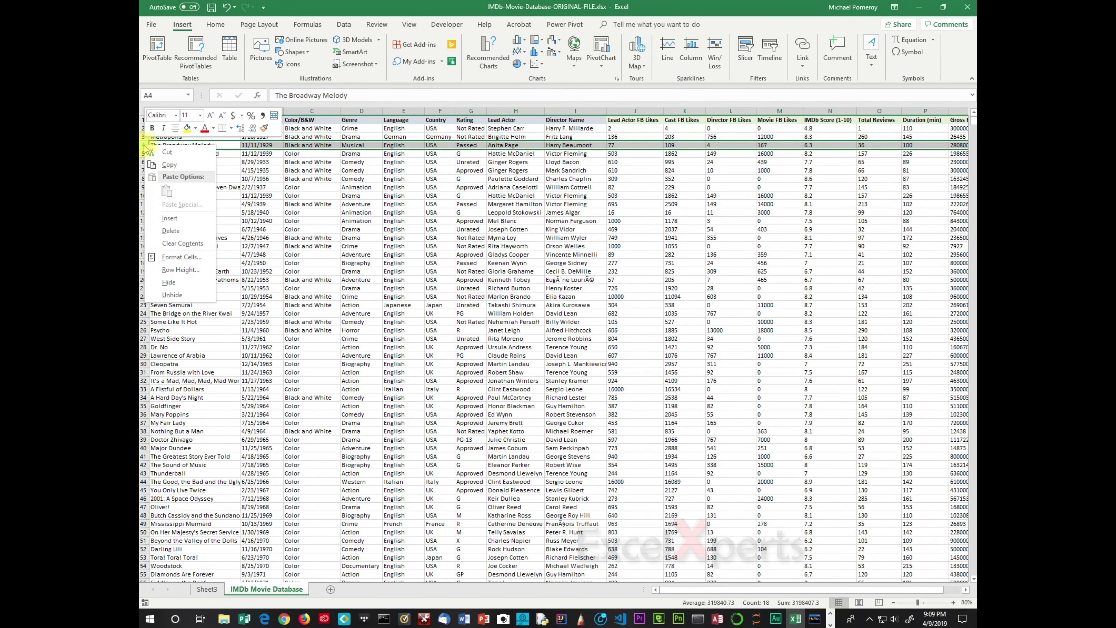
left_click(174, 218)
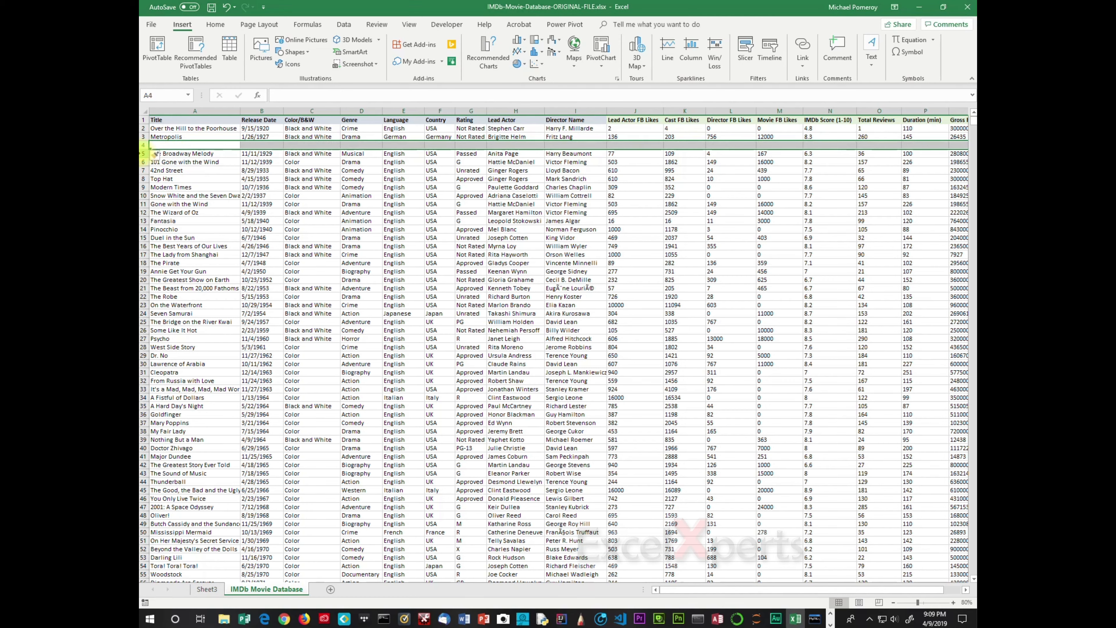
- Duplicate The Broadway Melody row into the new blank row 4
left_click(144, 153)
key("ctrl+x")
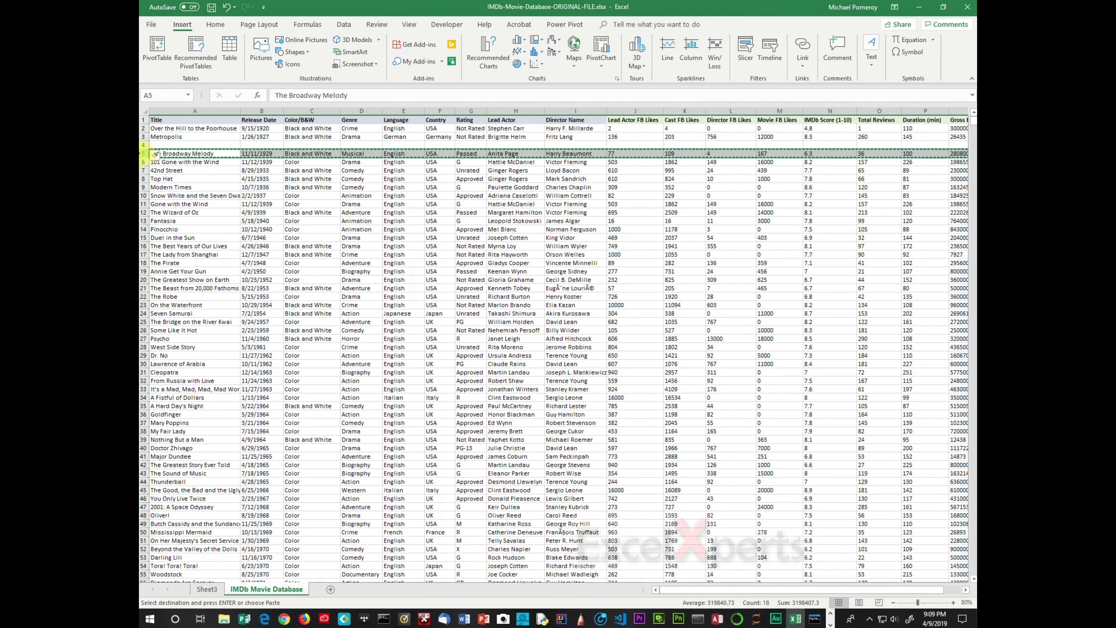
left_click(144, 146)
key("ctrl+v")
left_click(163, 145)
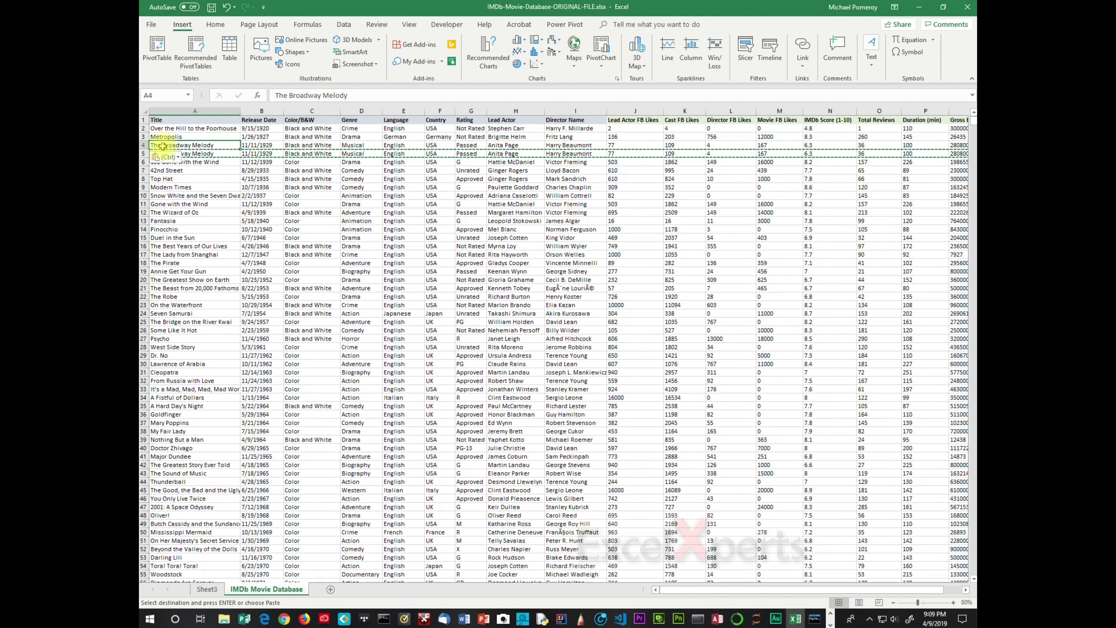
- Rename the title in cell A4 to "101 Broadway Melodies"
double_click(154, 145)
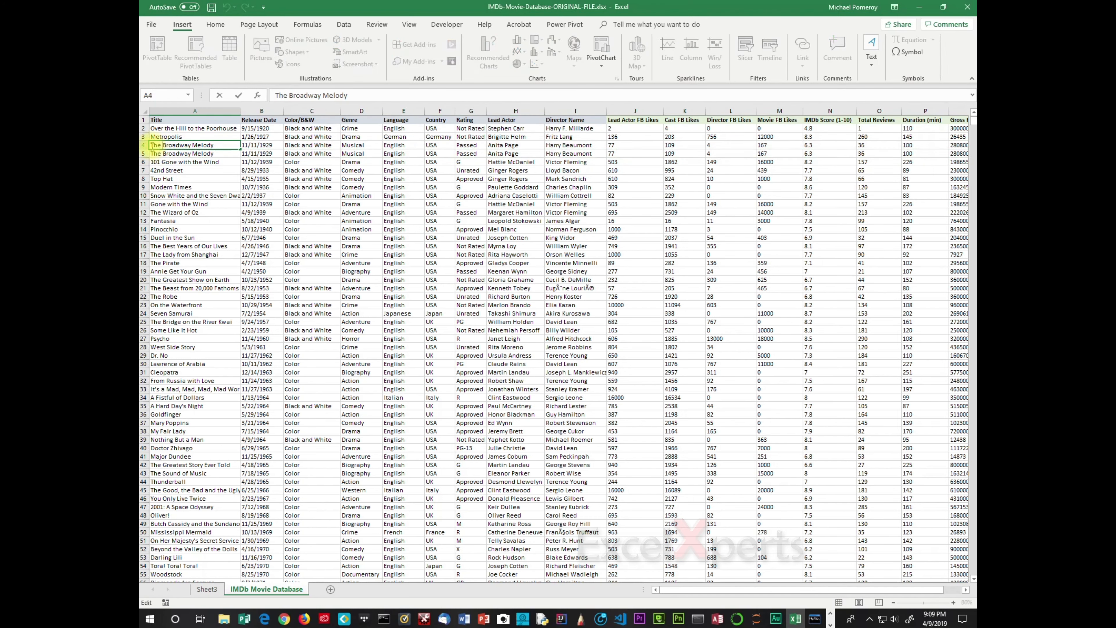
type("101")
key("Delete")
key("Delete")
key("Delete")
key("Delete")
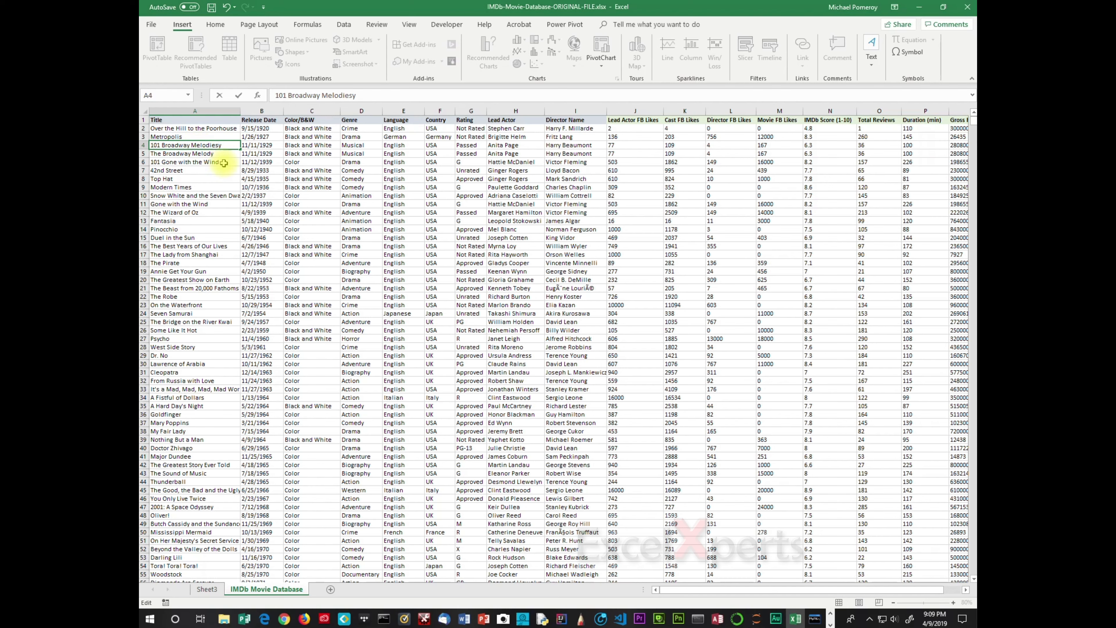
key("BackSpace")
left_click(213, 189)
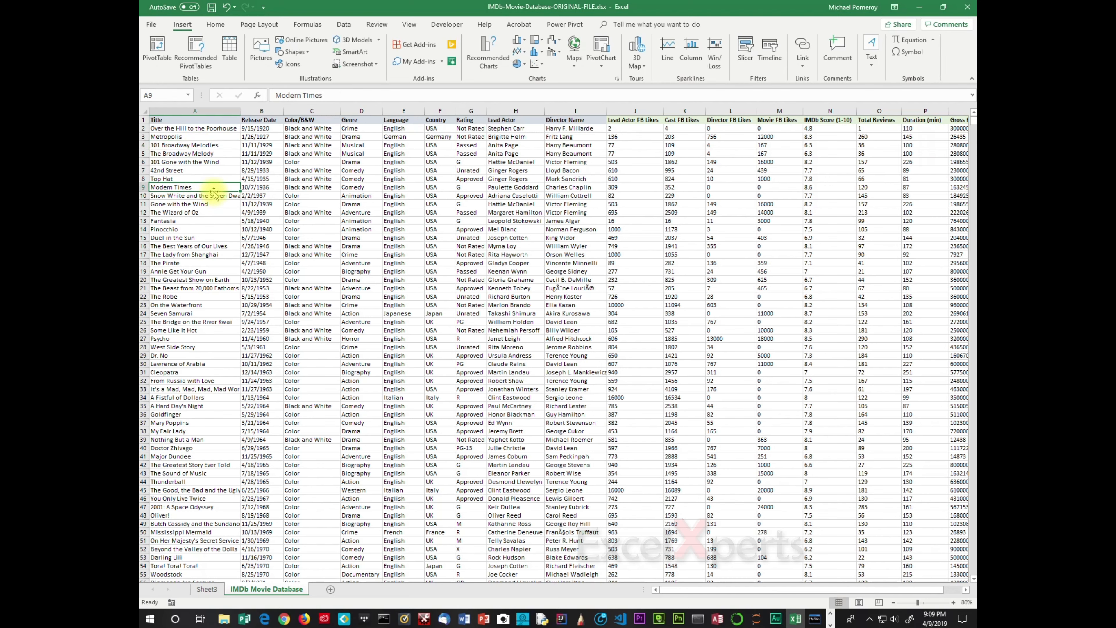
- Refresh the PivotTable on Sheet3 to pick up the edited source data
left_click(205, 590)
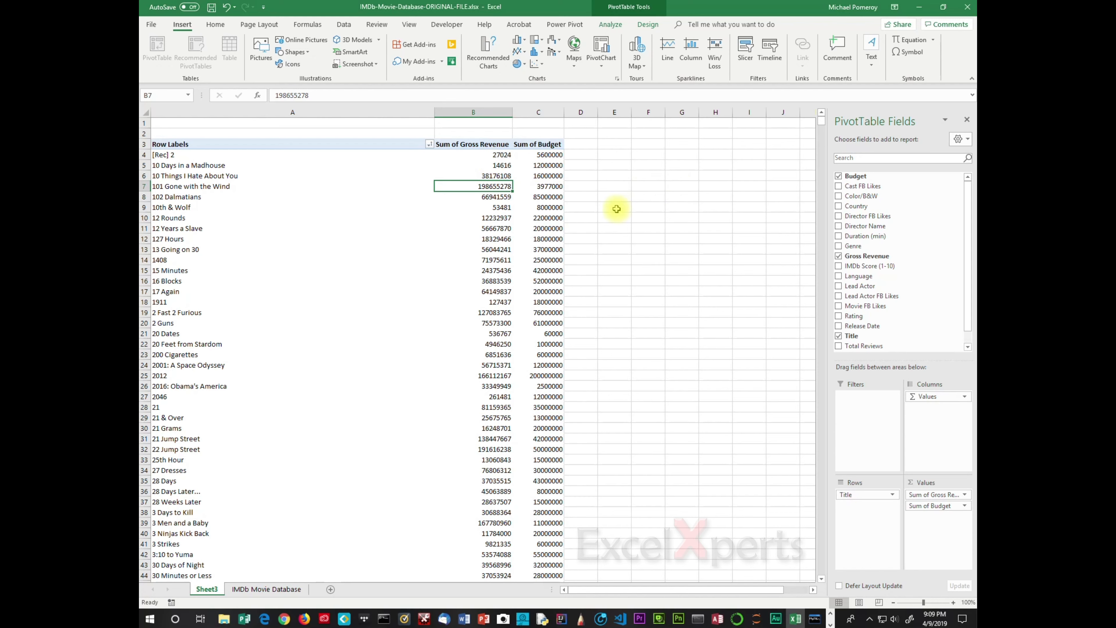
left_click(613, 25)
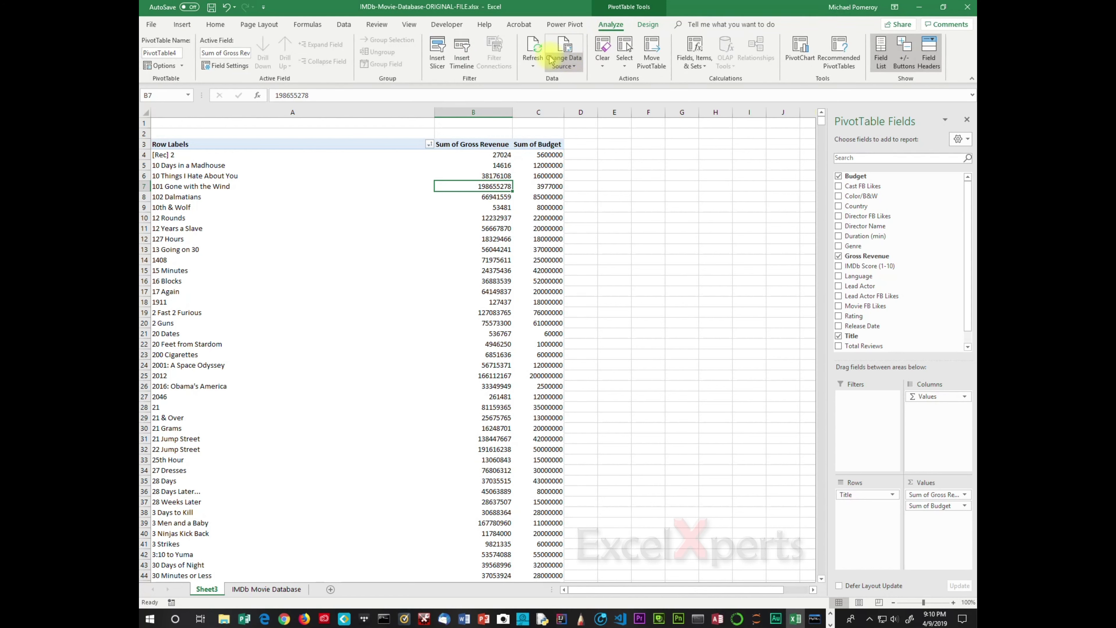
left_click(532, 48)
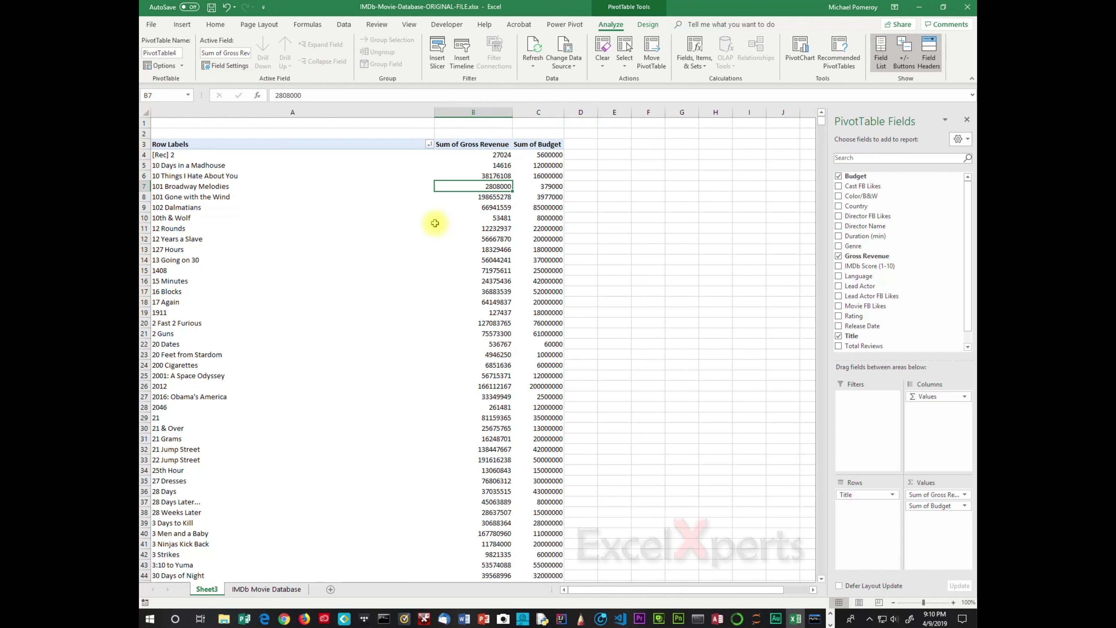
- Examine the last rows and columns of the movie data sheet and compare with the pivot table
left_click(282, 589)
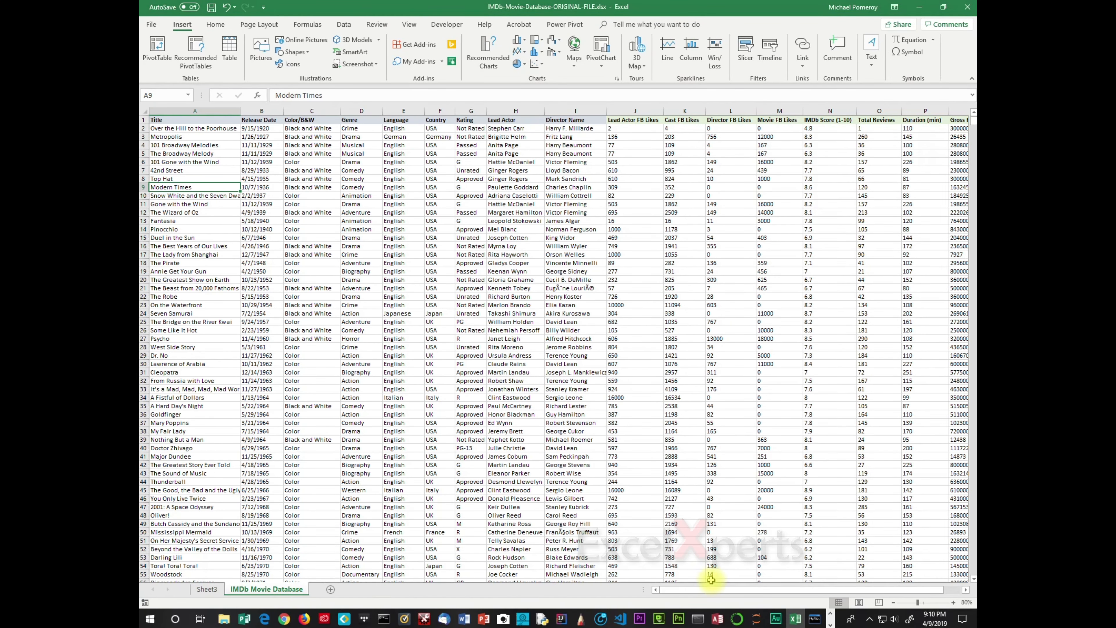
mouse_move(743, 591)
left_mouse_down()
mouse_move(846, 590)
mouse_move(743, 590)
left_mouse_up()
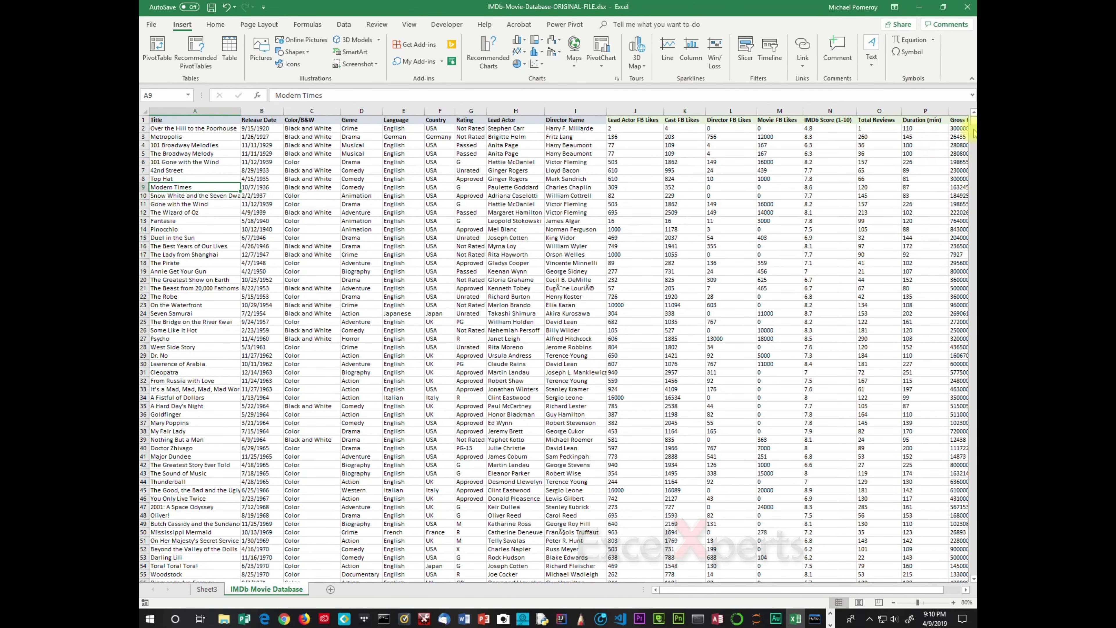
left_click_drag(974, 121, 975, 572)
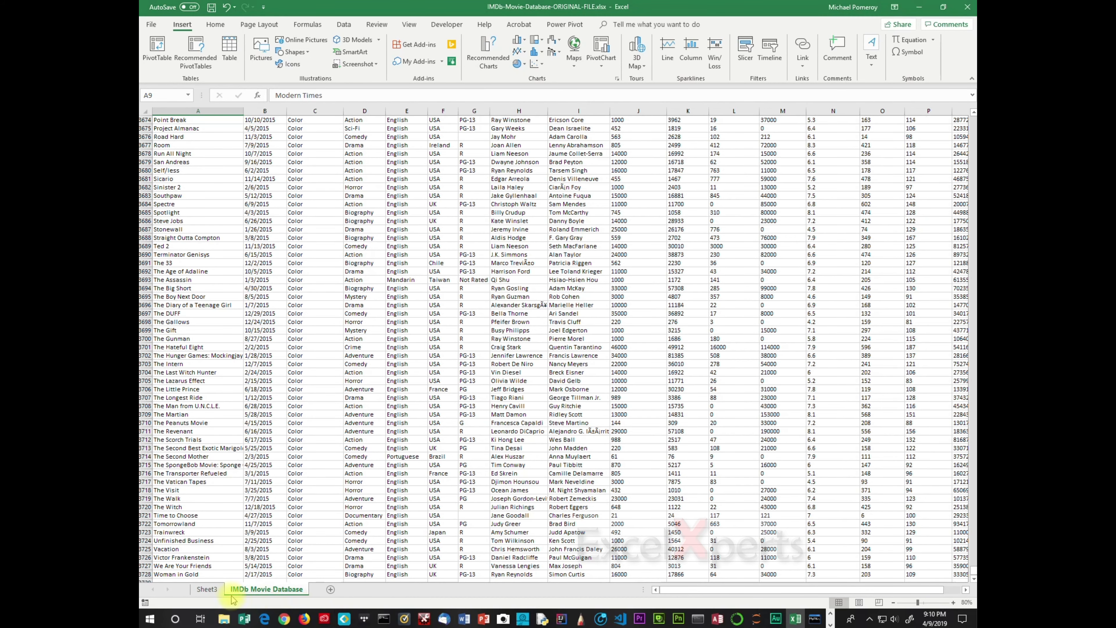
left_click(215, 590)
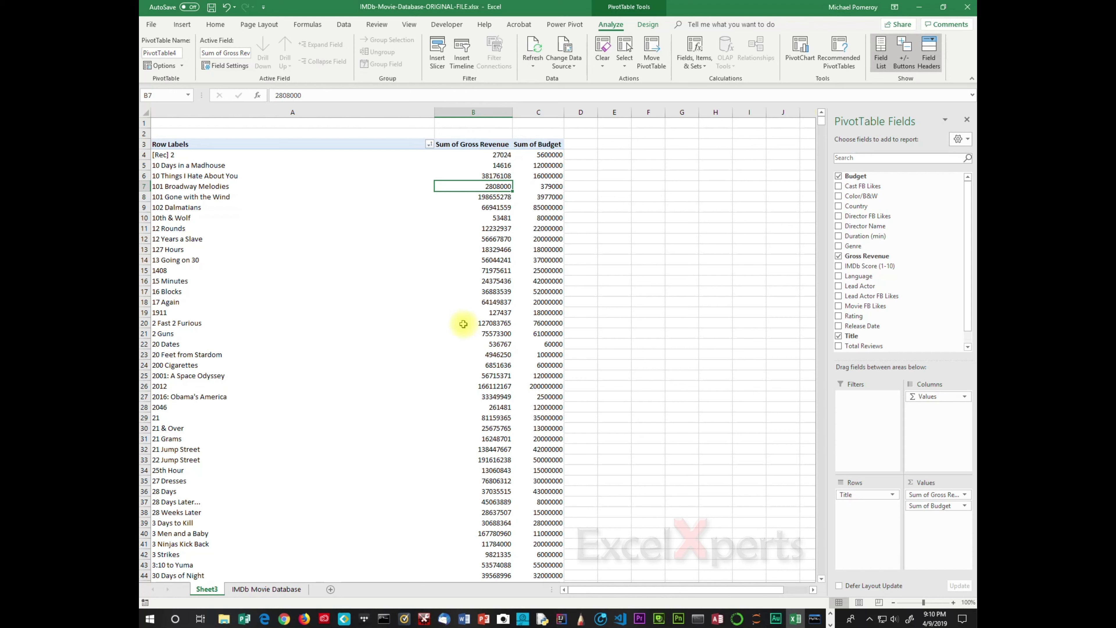
mouse_move(461, 314)
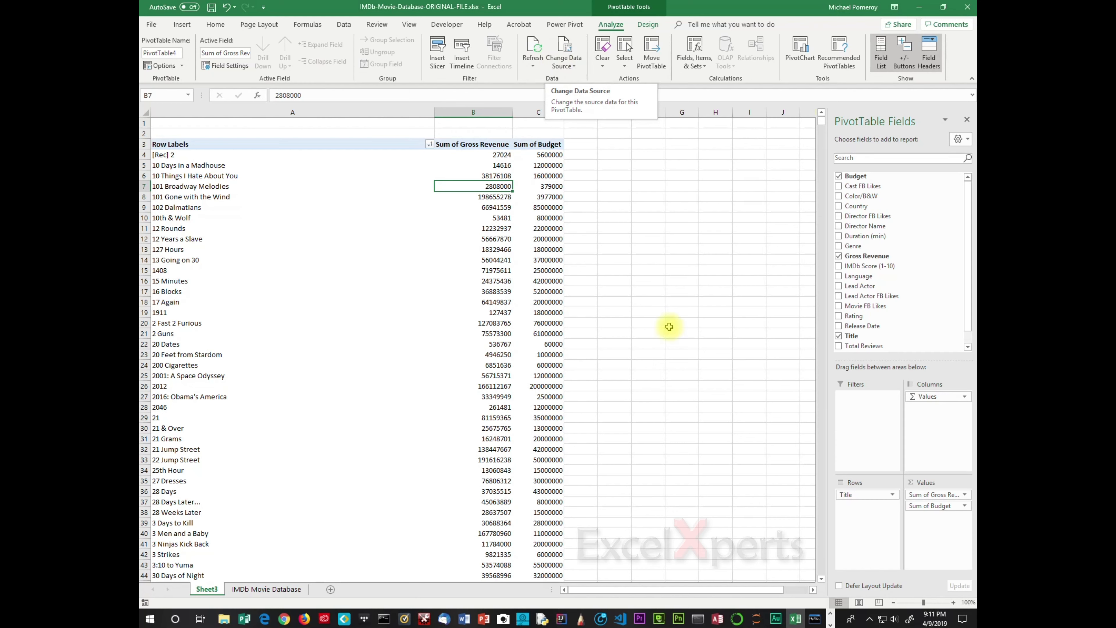
left_click(267, 590)
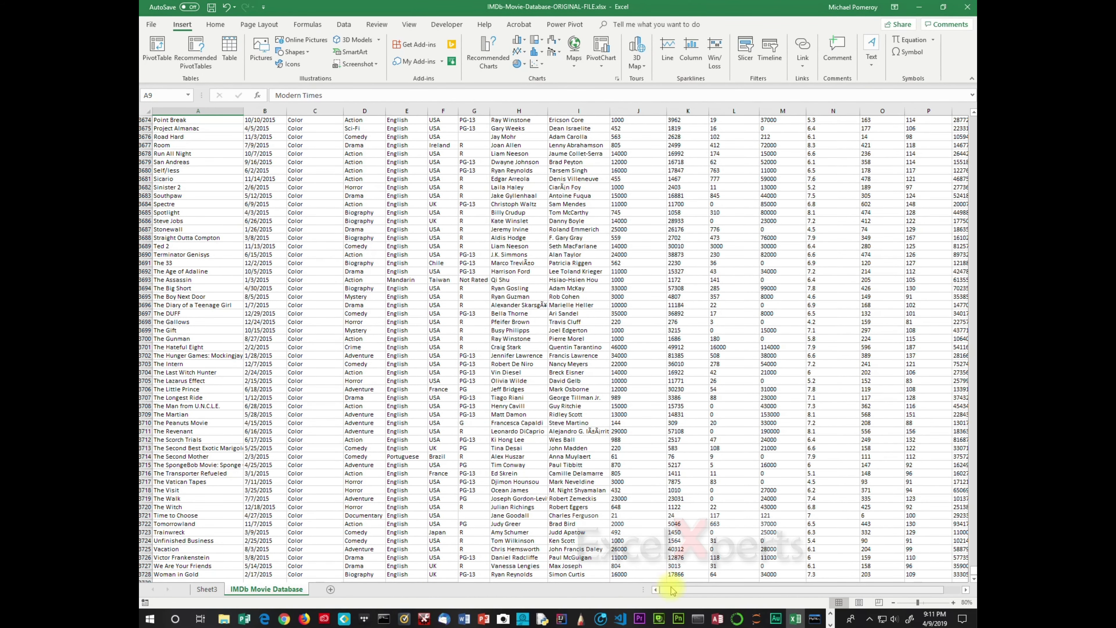
left_click_drag(673, 590, 705, 590)
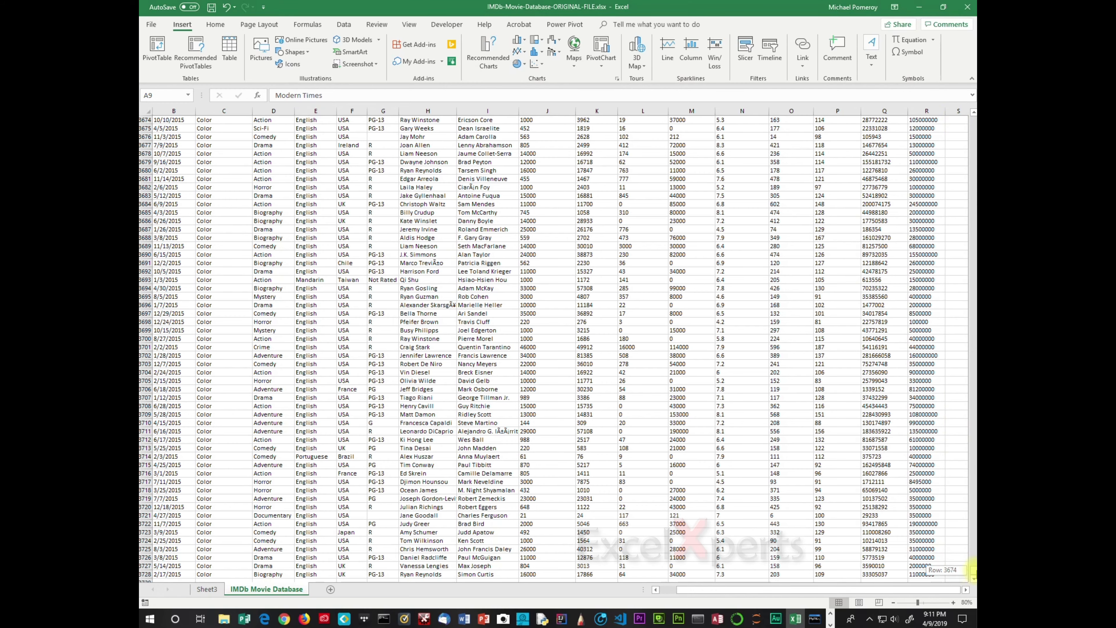
left_click(972, 579)
left_click_drag(773, 590, 736, 602)
- Enter "ZZZ Row" in column A of the first empty row below the movie data
left_click(166, 567)
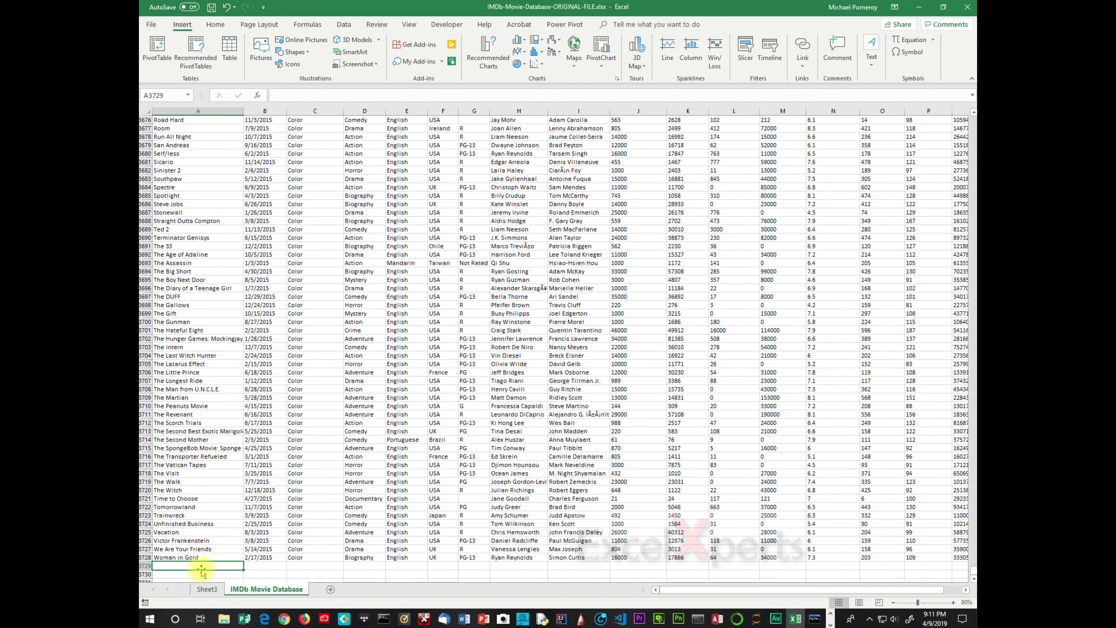
type("ZZZ")
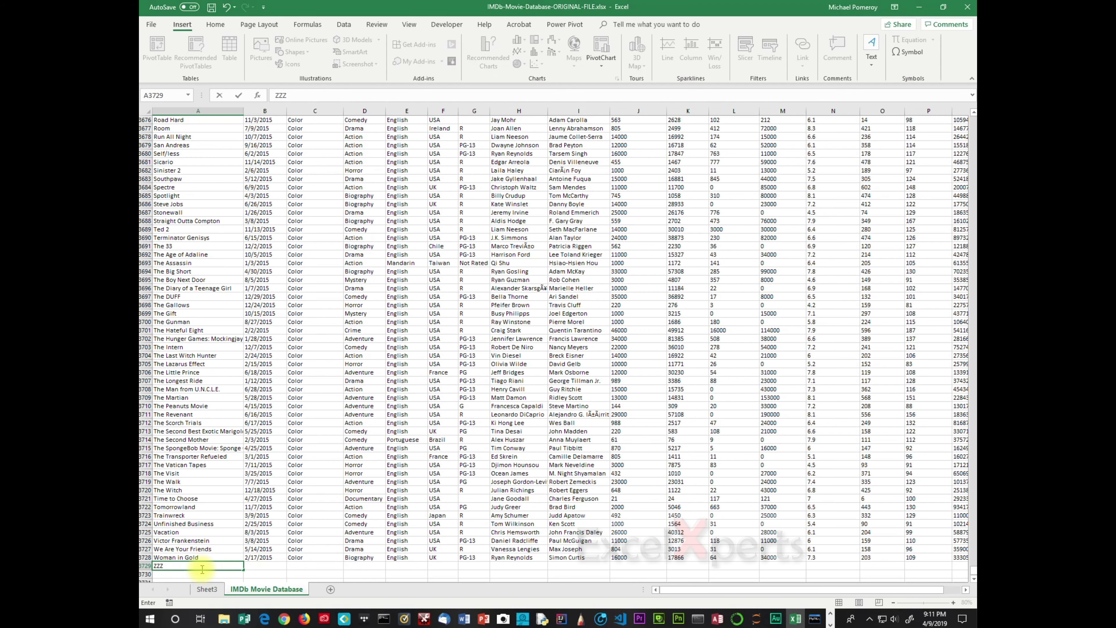
type(" Row")
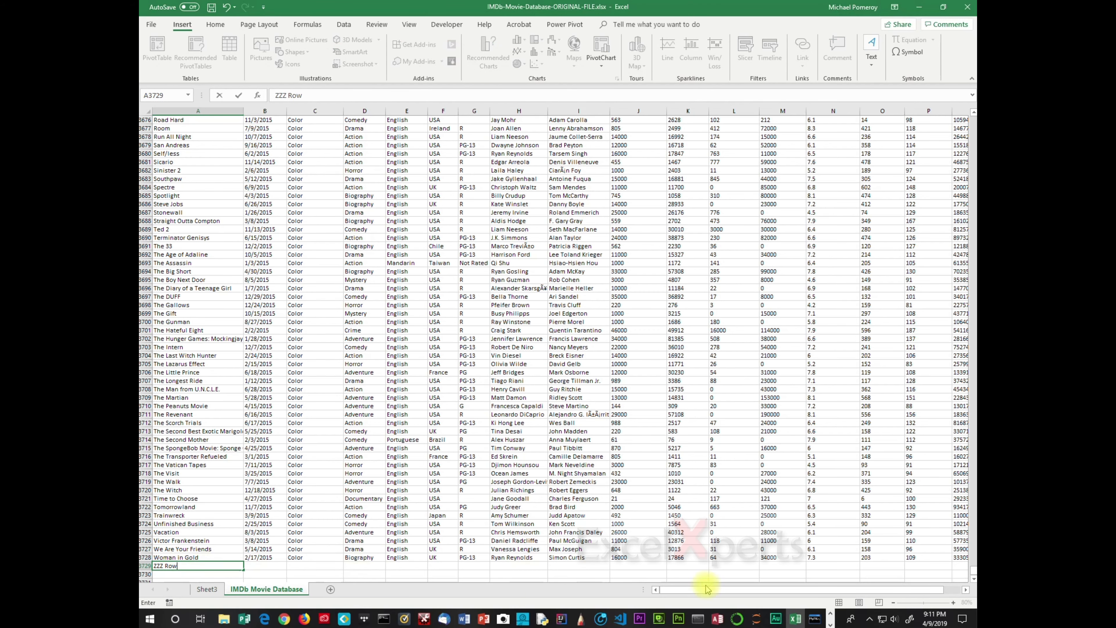
- Add a new header "ZZZ Column" in cell S1, just right of the Budget column
left_click_drag(749, 591, 875, 587)
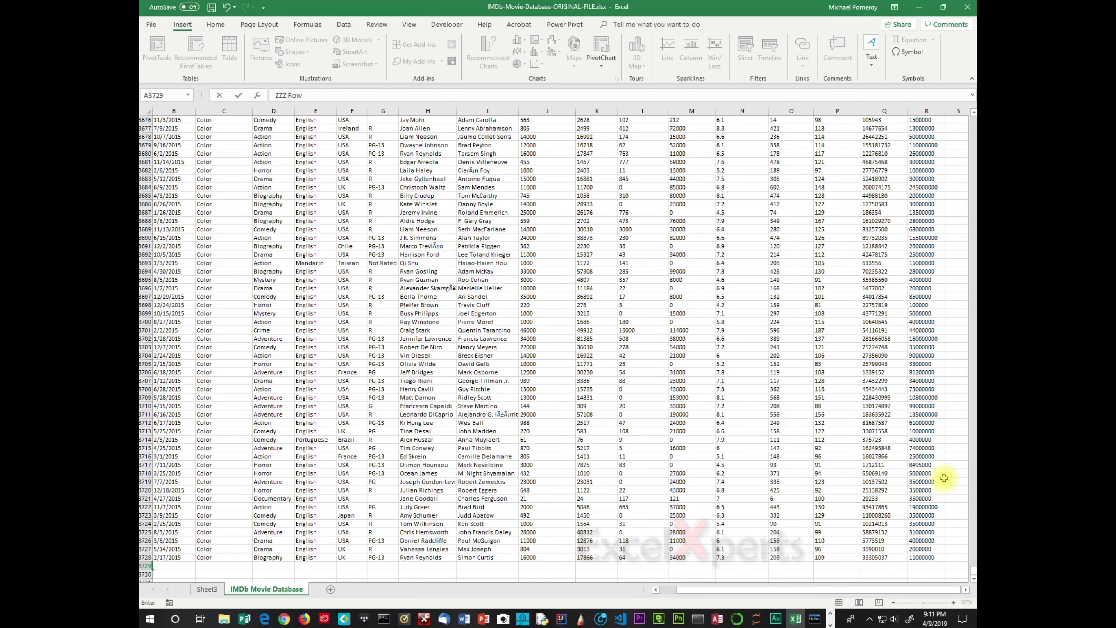
left_click_drag(974, 574, 958, 106)
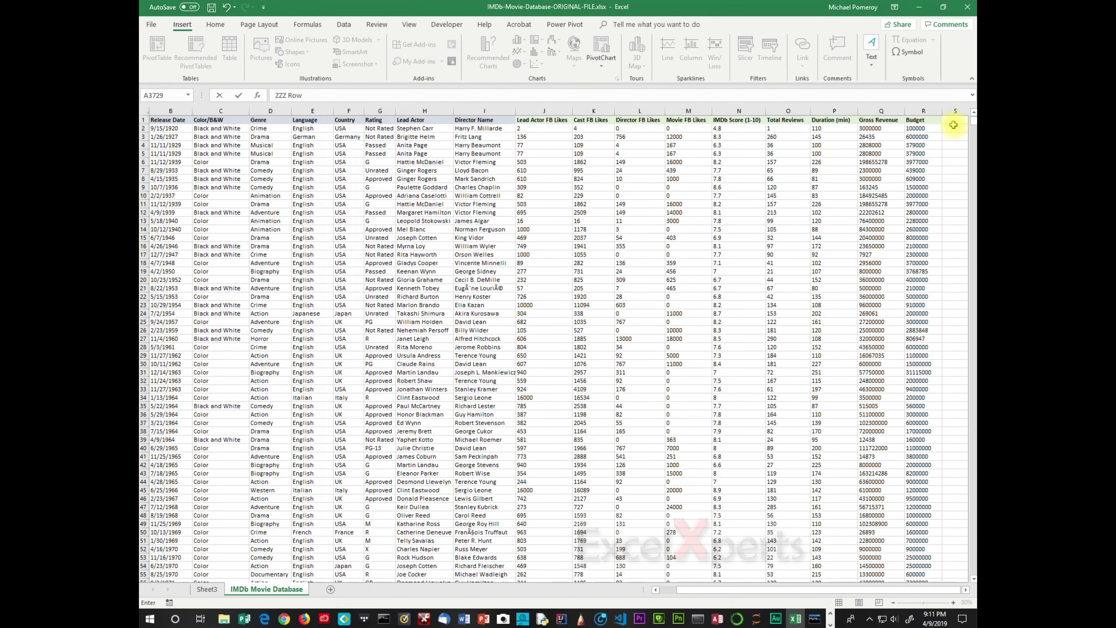
left_click(953, 122)
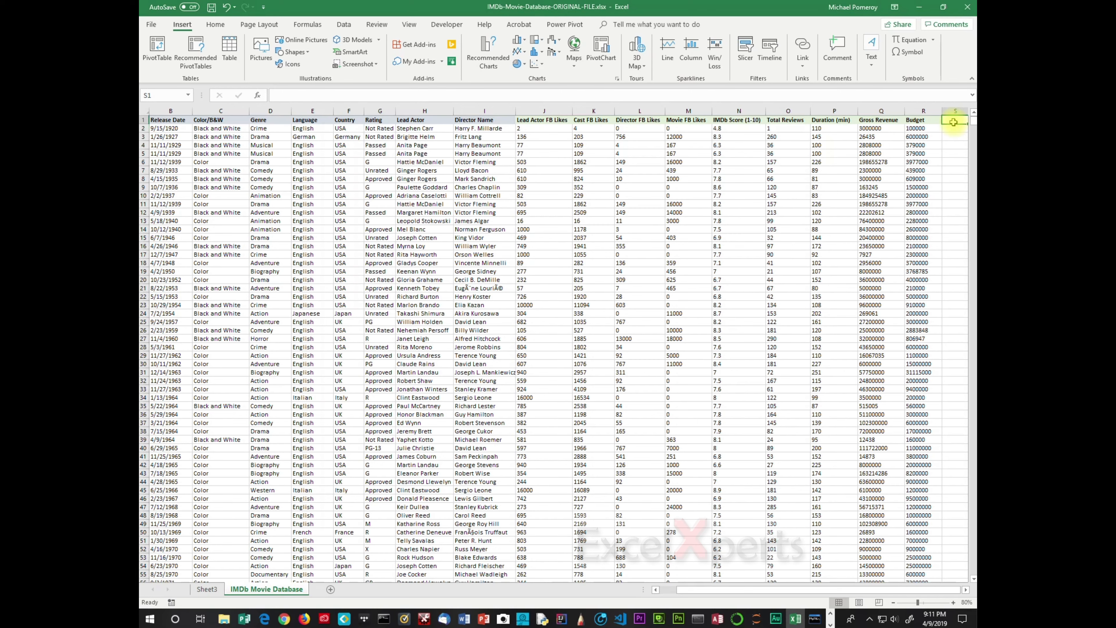
type("ZZZ")
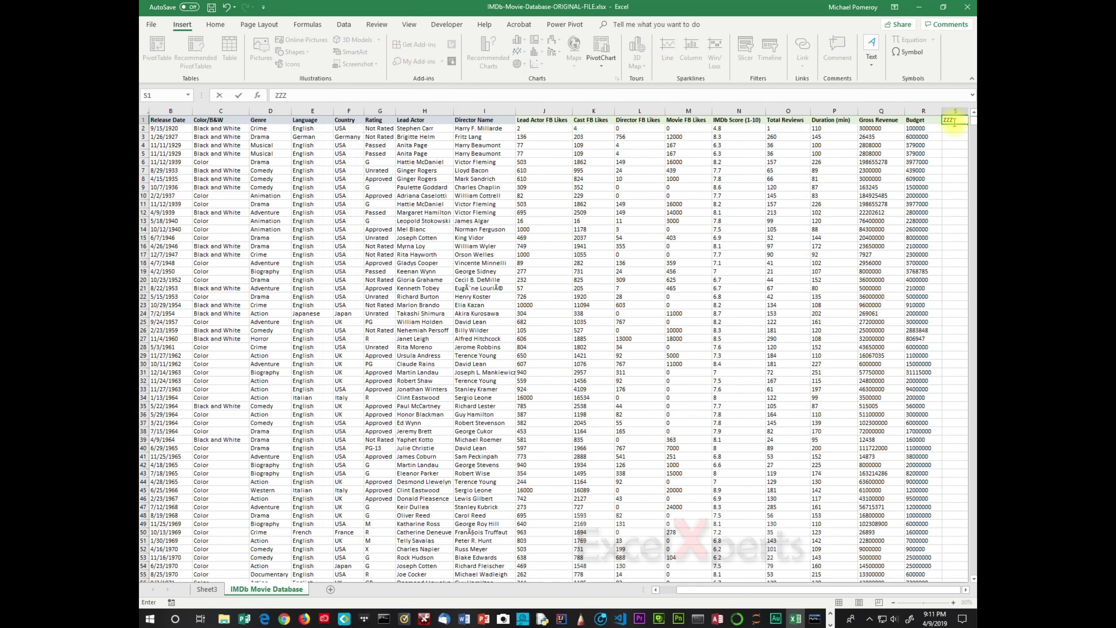
type(" Column")
left_click(923, 137)
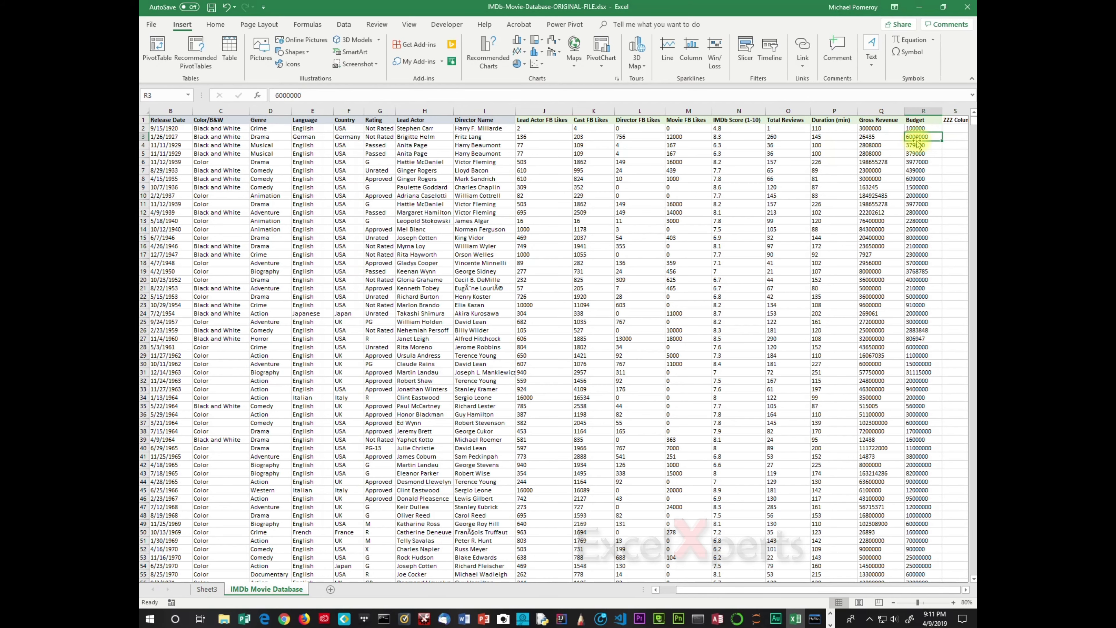
- Change the PivotTable's data source range on the IMDb Movie Database sheet and apply it
left_click(206, 589)
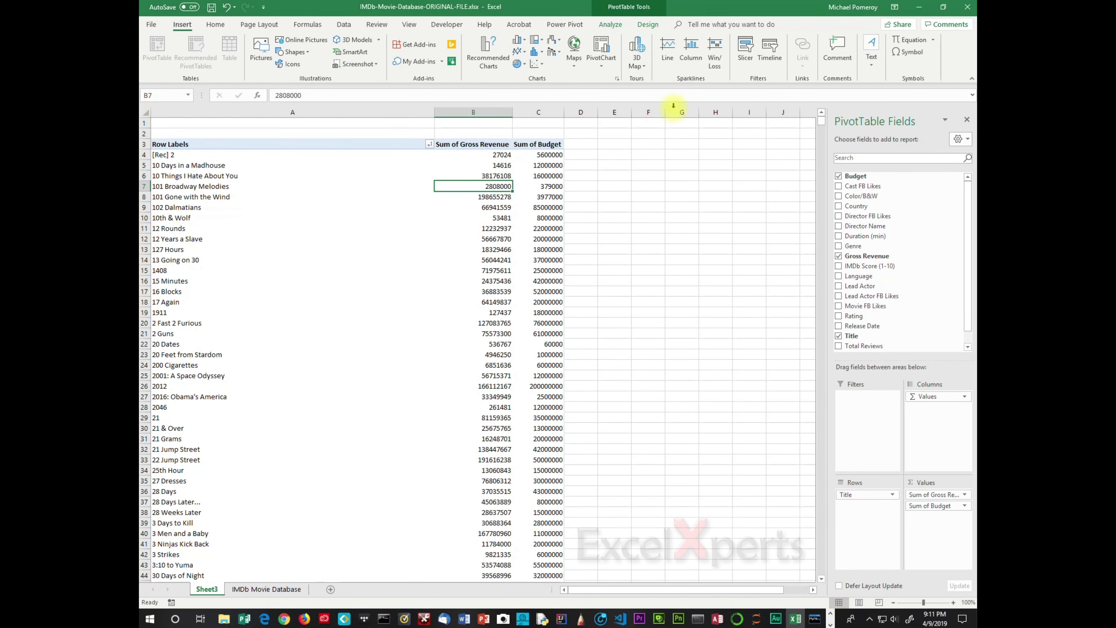
left_click(611, 24)
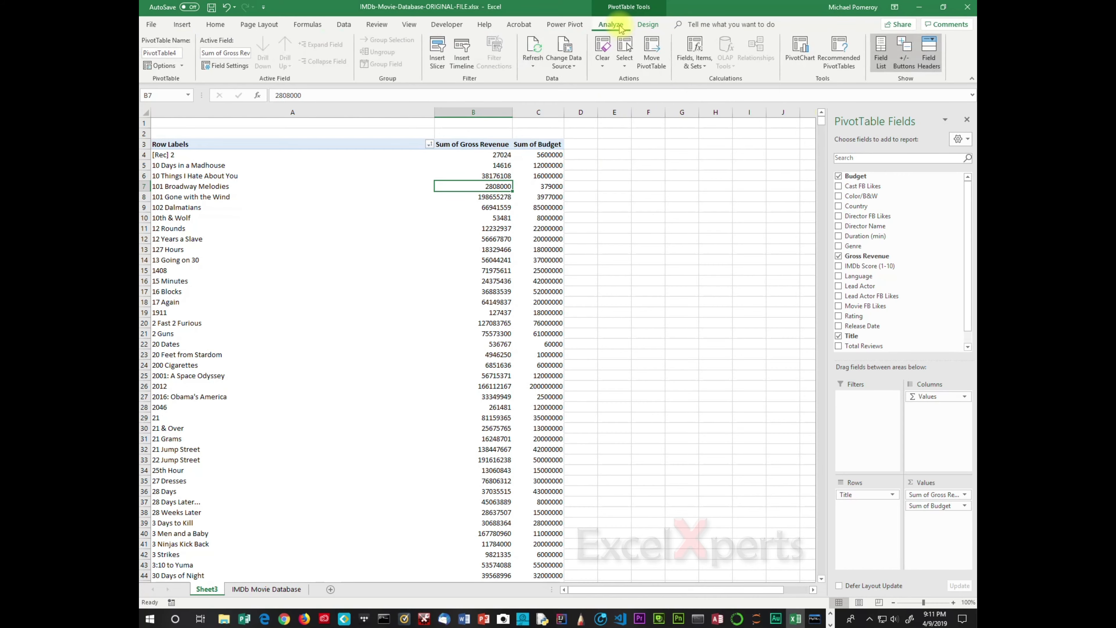
left_click(565, 48)
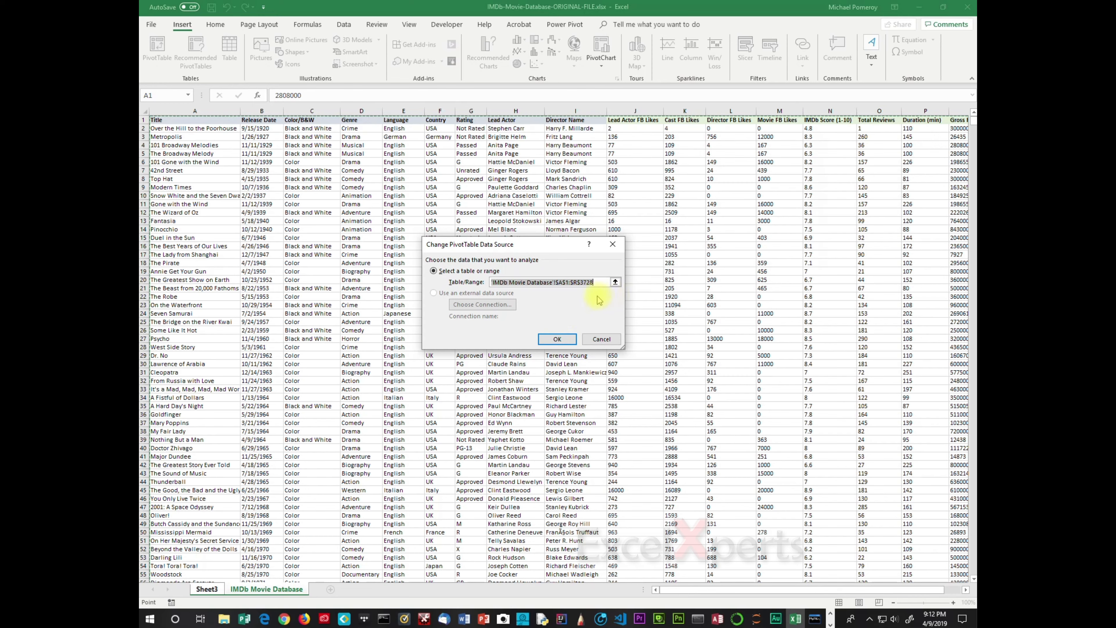
left_click_drag(594, 281, 555, 286)
left_click(562, 284)
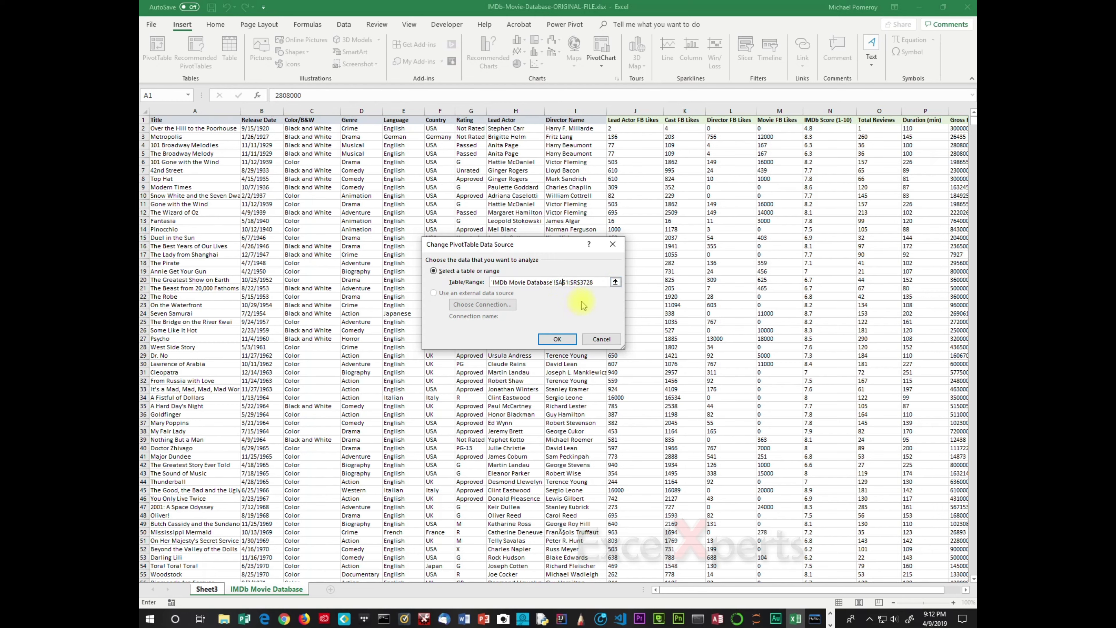
key("Delete")
key("Delete")
key("Delete")
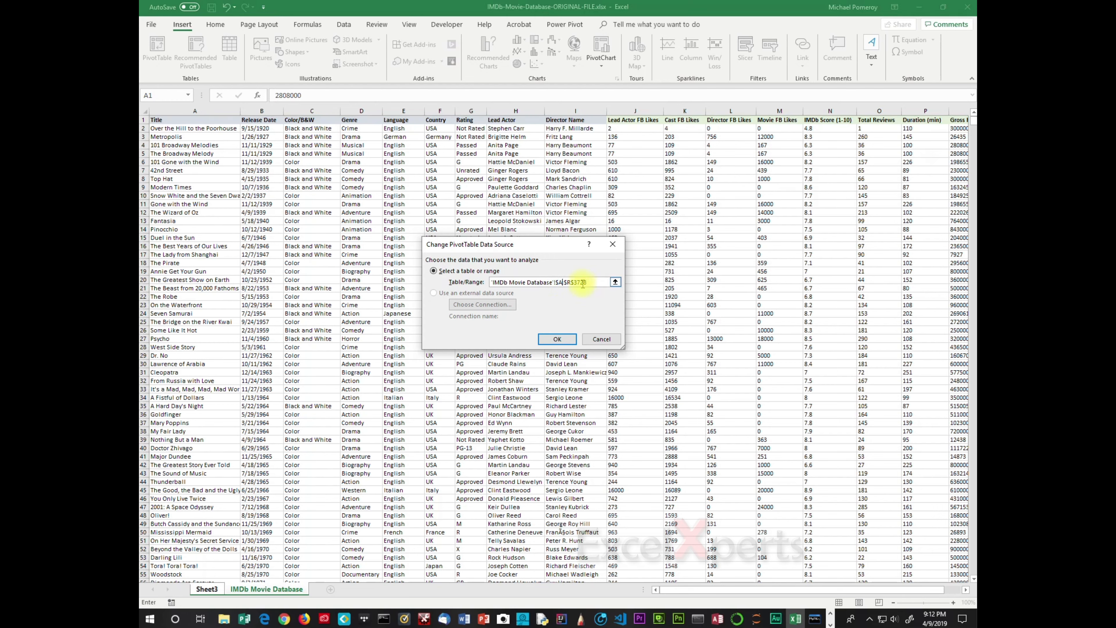
key("Delete")
key("Delete")
key("Delete")
key("Delete")
key("Delete")
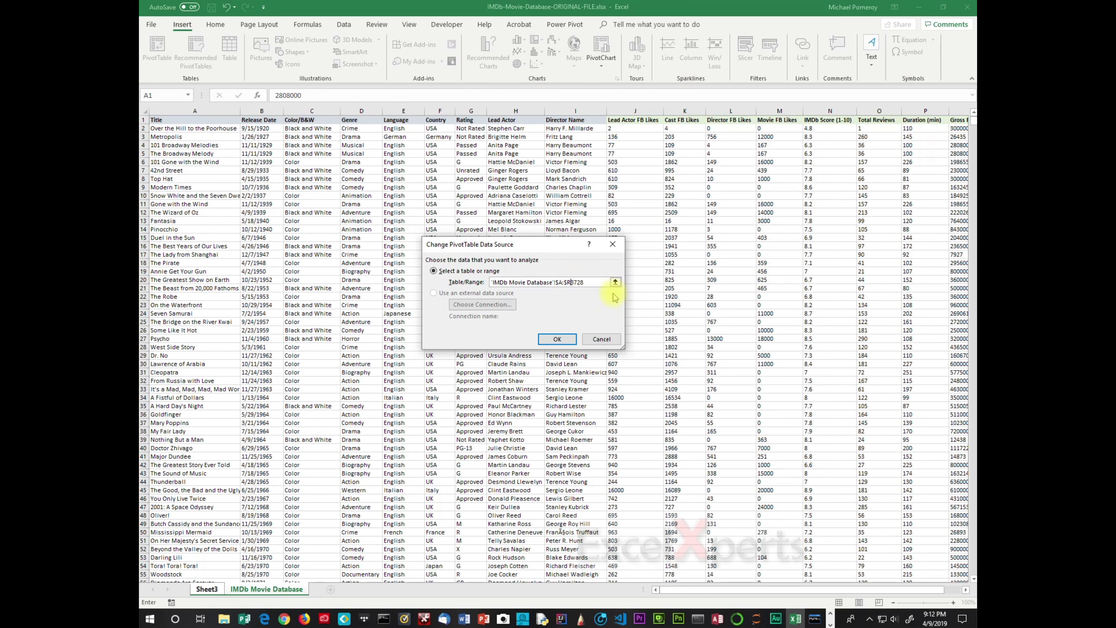
left_click(562, 338)
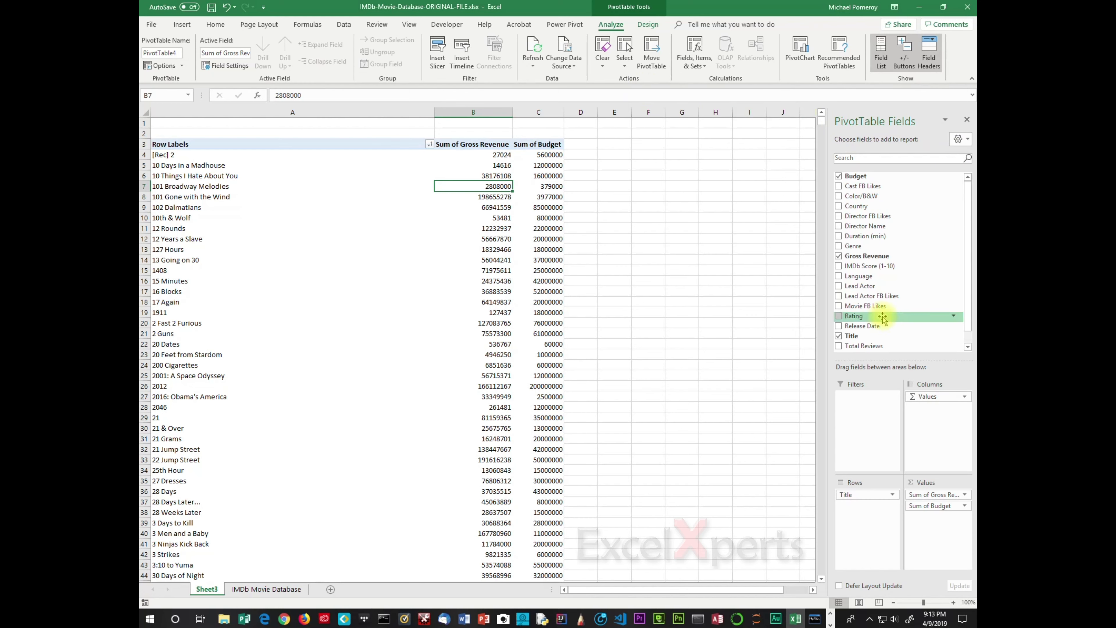
- Scroll to the end of the pivot table's row labels to check the new entries
left_click_drag(970, 231, 970, 280)
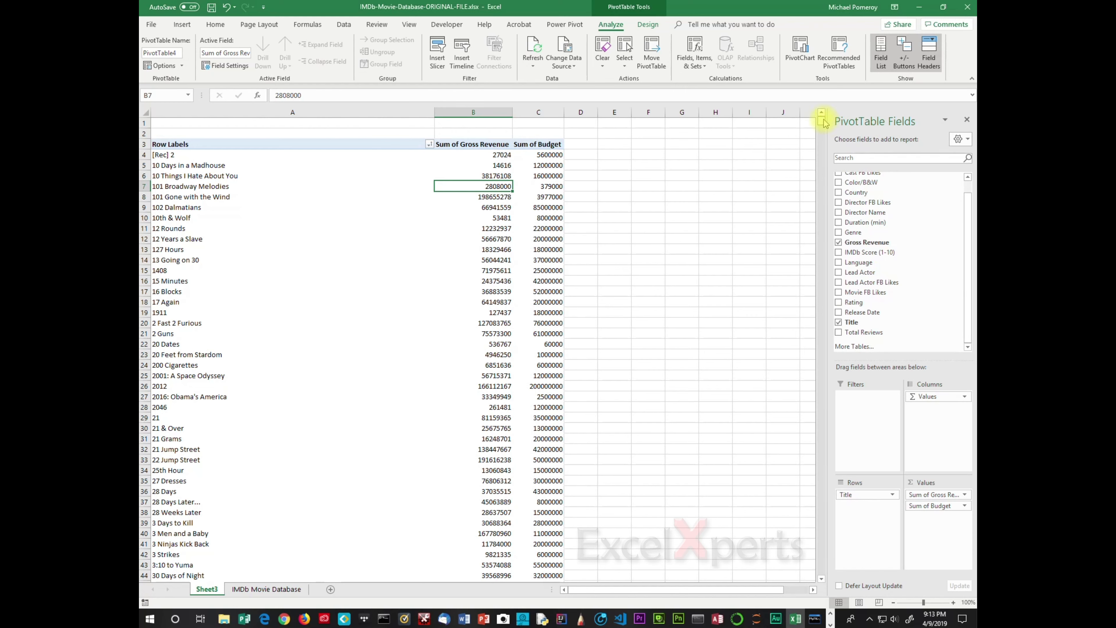
left_click_drag(824, 124, 847, 594)
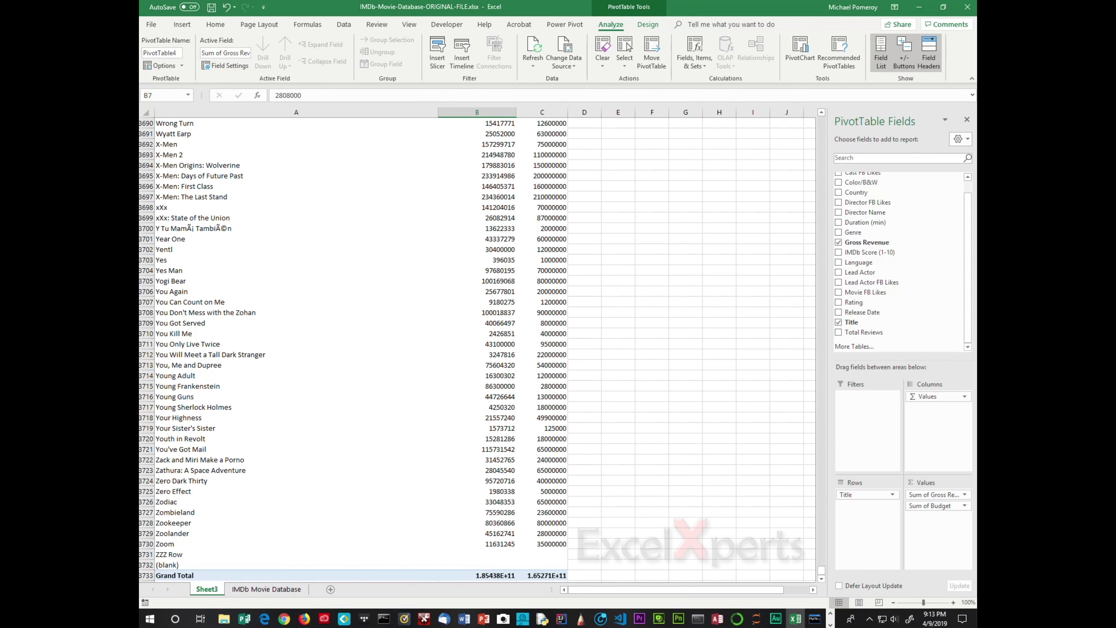
key("alt+Tab")
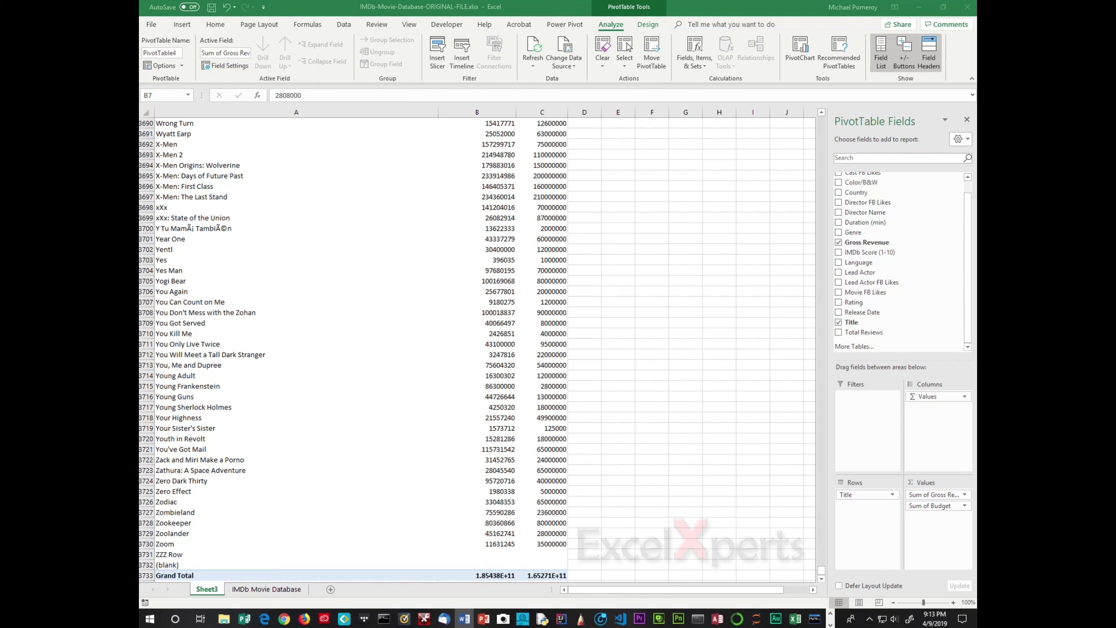